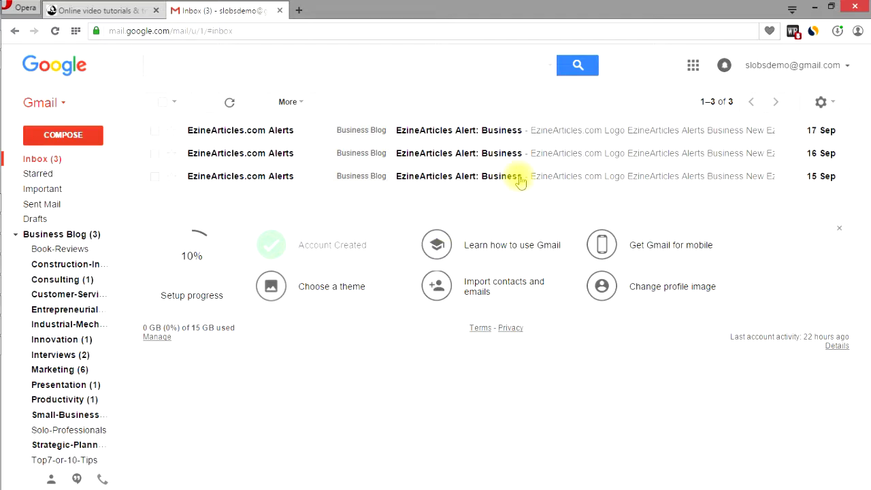
# Open the 17 Sep "EzineArticles Alert: Business" email and copy its line "Discover more Business Articles here:".
pyautogui.click(509, 132)
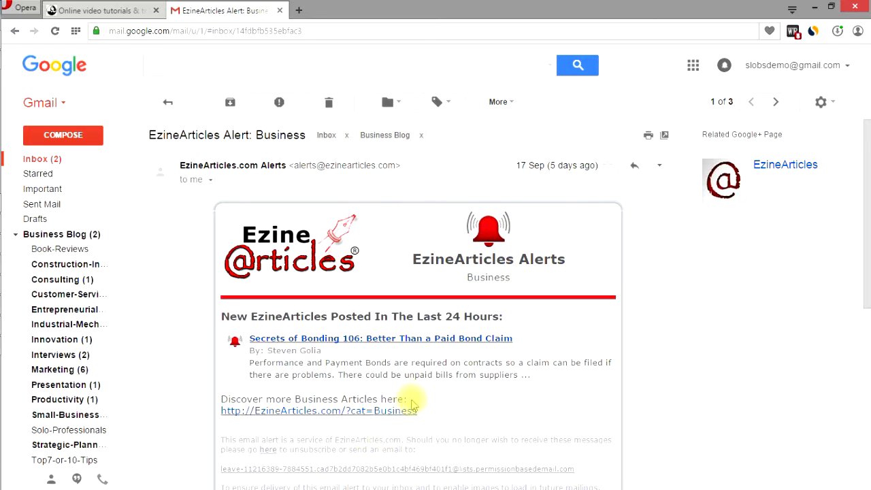
pyautogui.moveTo(412, 399); pyautogui.dragTo(222, 401)
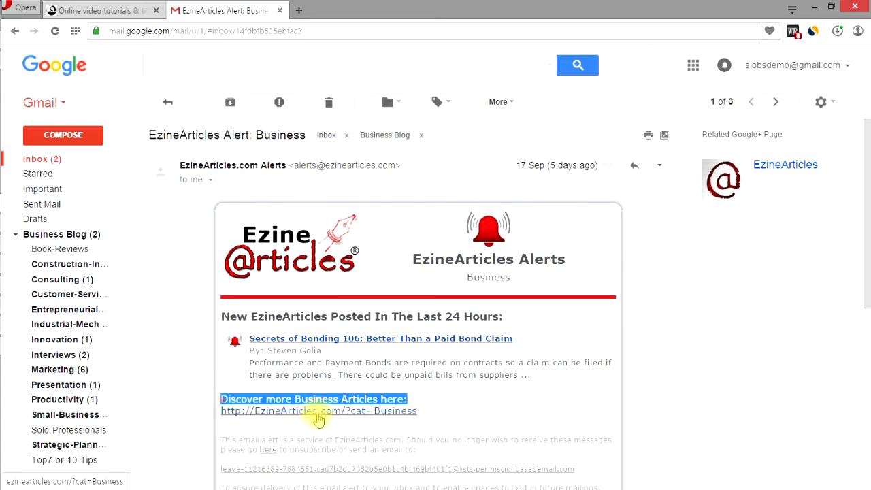
pyautogui.rightClick(278, 401)
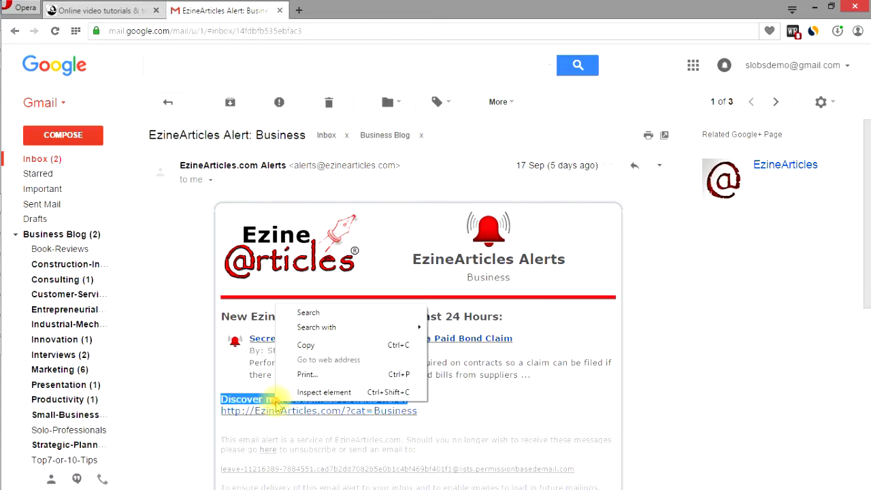
pyautogui.click(317, 349)
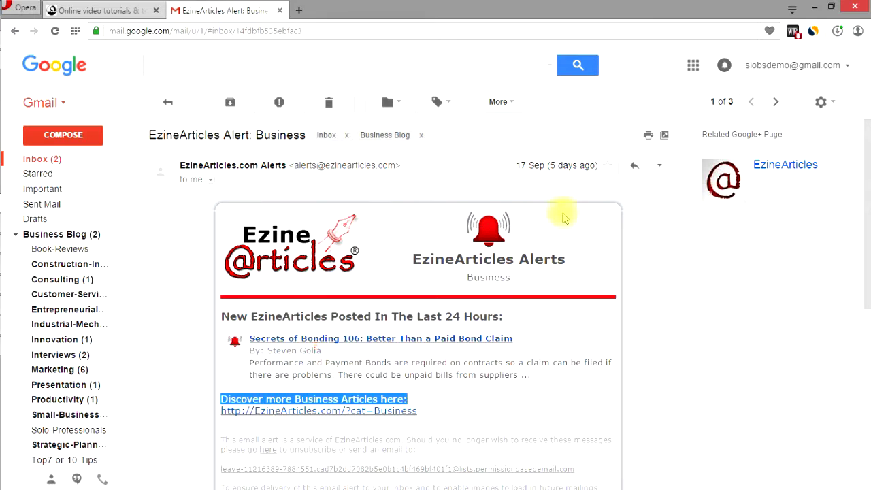
# Start a filter for messages like this one that include the words "Discover more Business Articles here:".
pyautogui.click(501, 106)
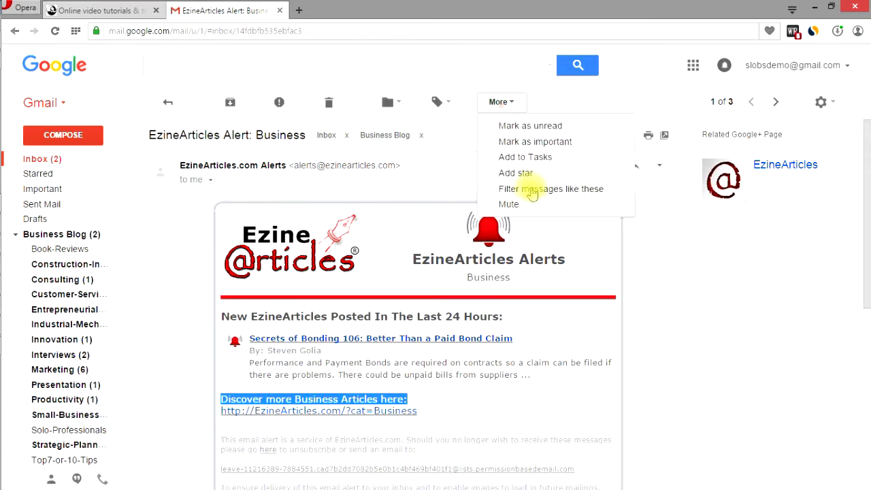
pyautogui.click(531, 190)
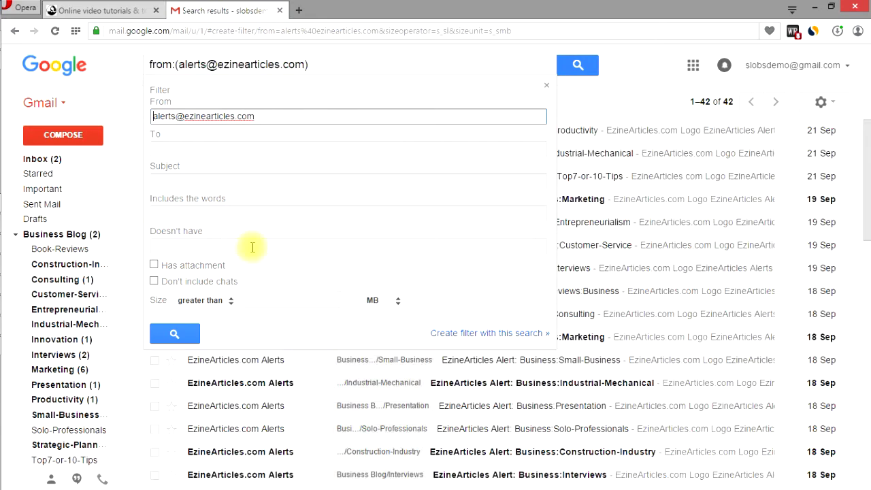
pyautogui.rightClick(211, 213)
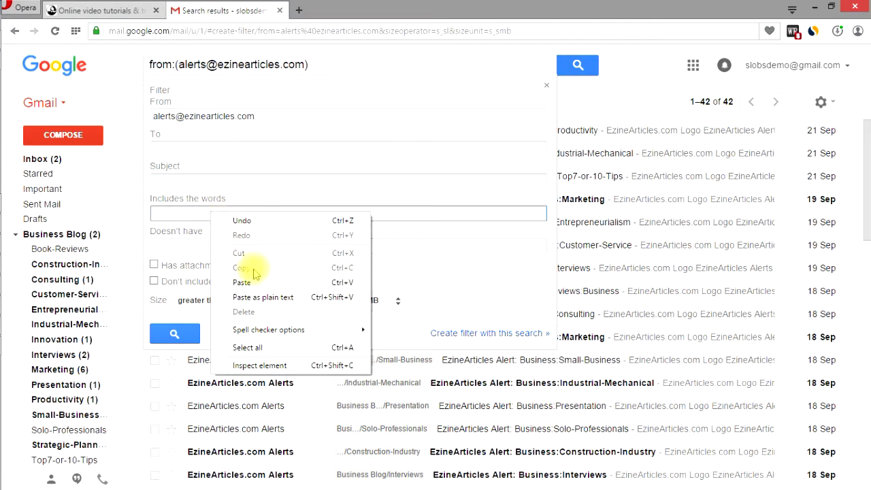
pyautogui.click(266, 298)
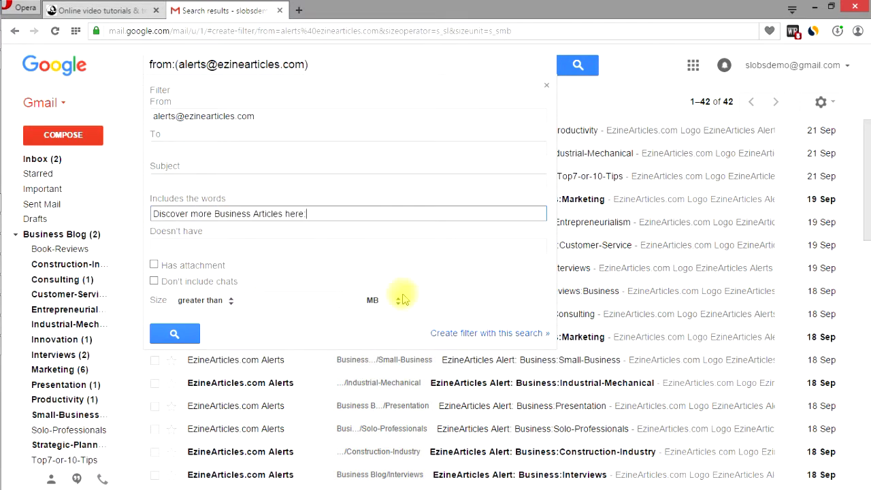
pyautogui.click(475, 335)
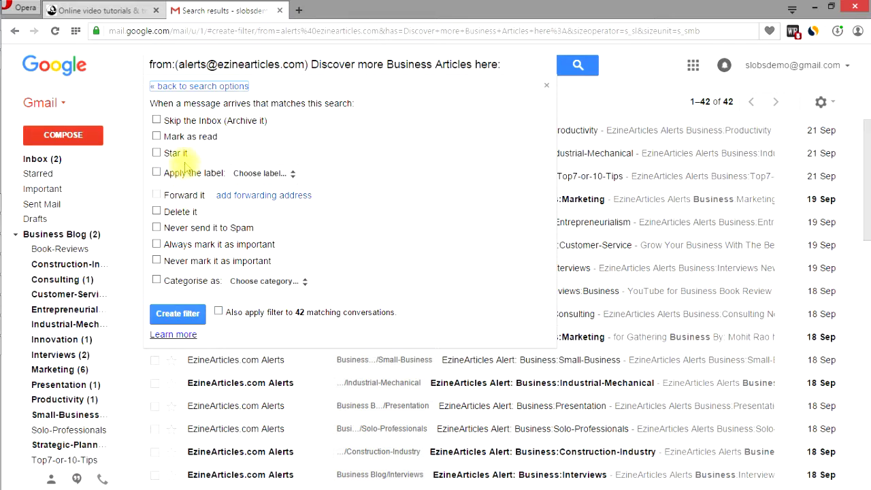
# Go back to the filter's search criteria, enclose the included phrase in double quotation marks, and continue to the filter actions.
pyautogui.click(192, 86)
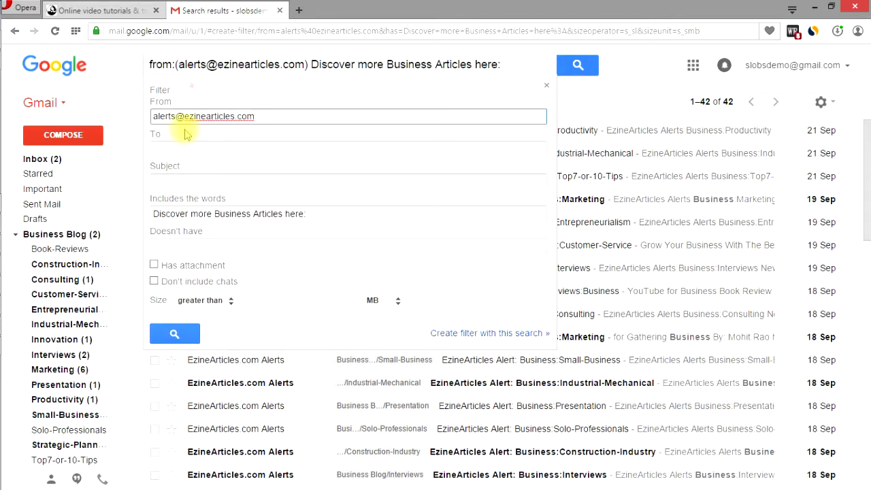
pyautogui.click(322, 211)
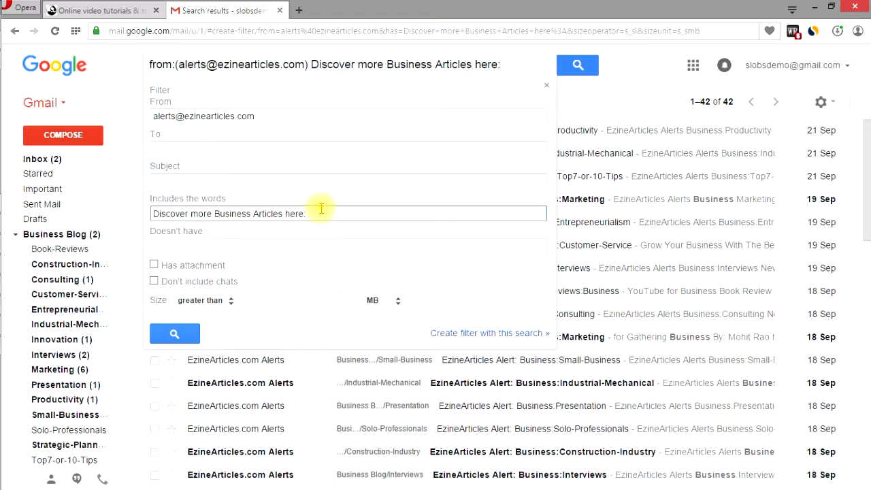
pyautogui.write('"')
pyautogui.press('Home')
pyautogui.write('"')
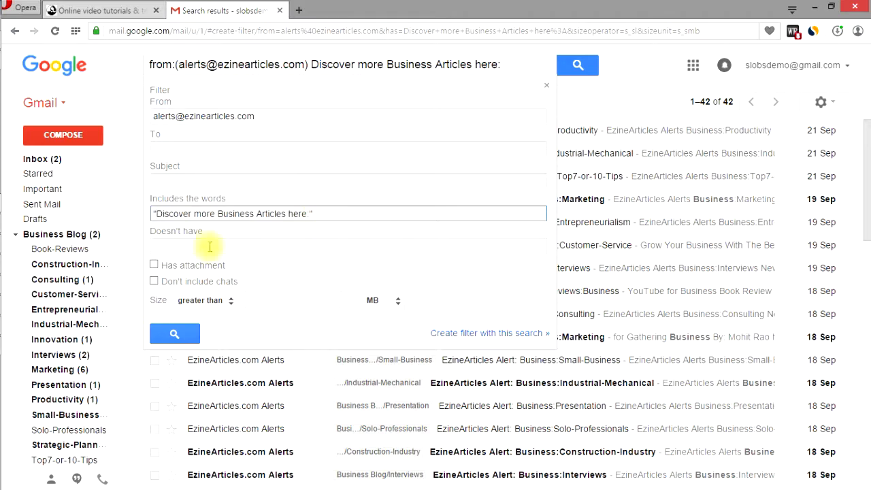
pyautogui.click(528, 335)
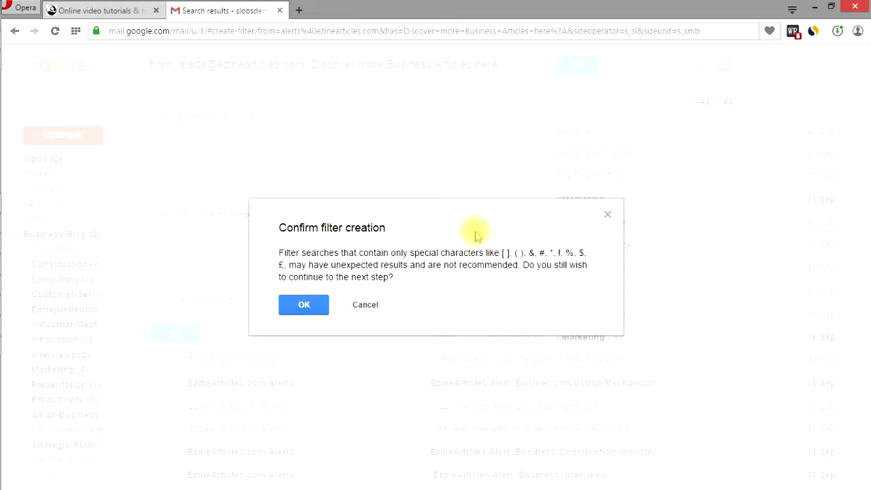
pyautogui.click(304, 305)
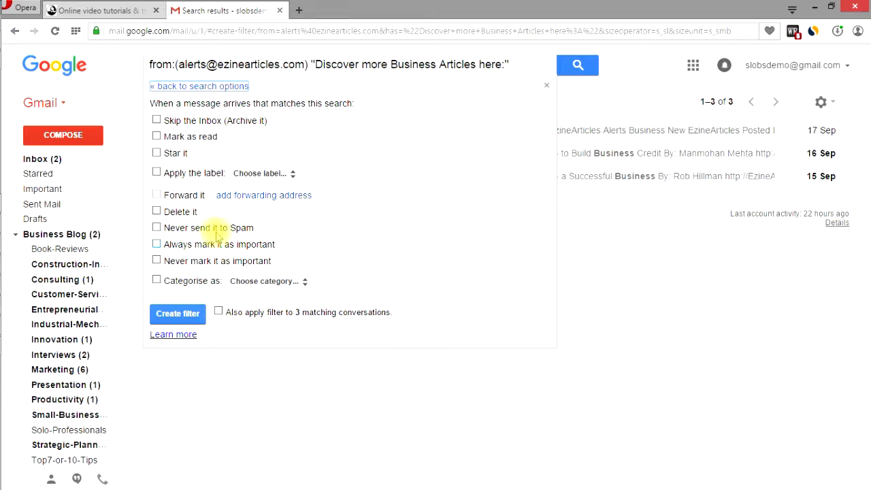
# Create the filter with Skip the Inbox and the label Business Blog, also applying it to matching conversations.
pyautogui.click(157, 121)
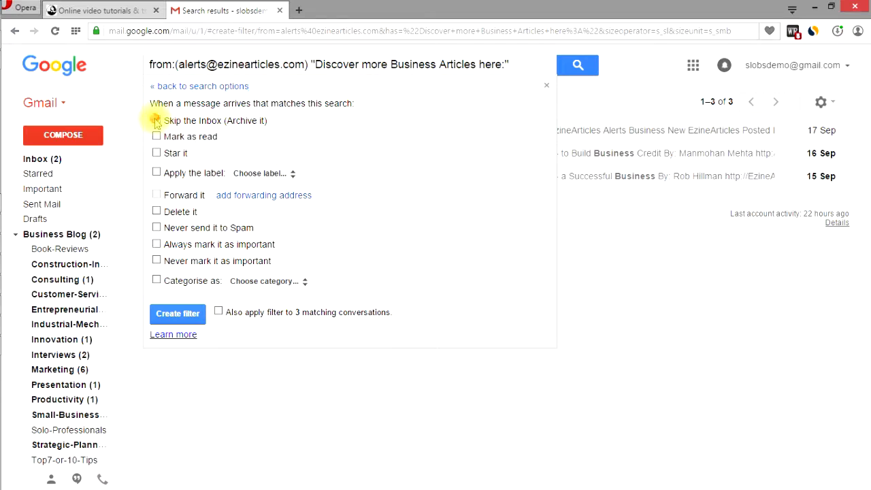
pyautogui.click(284, 175)
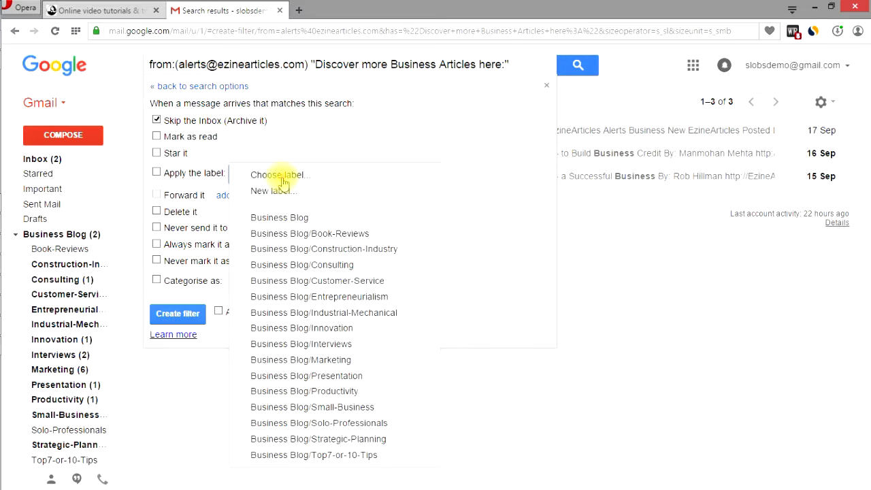
pyautogui.click(303, 219)
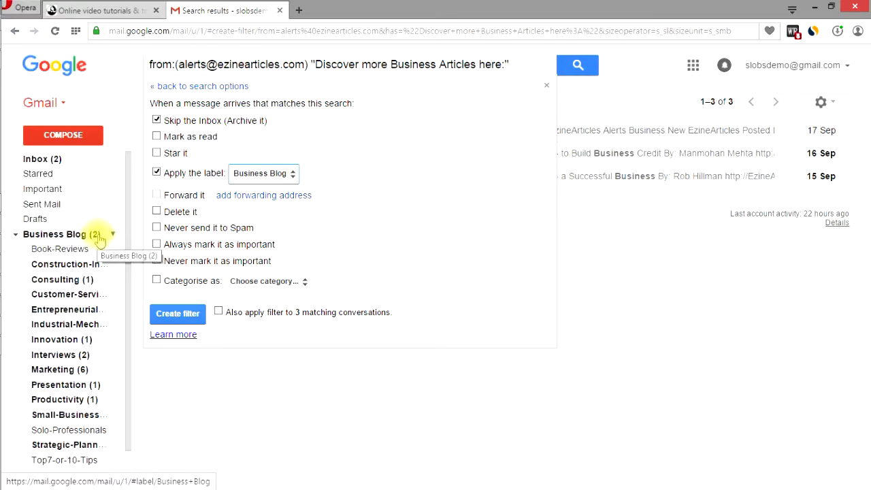
pyautogui.click(218, 313)
pyautogui.click(178, 314)
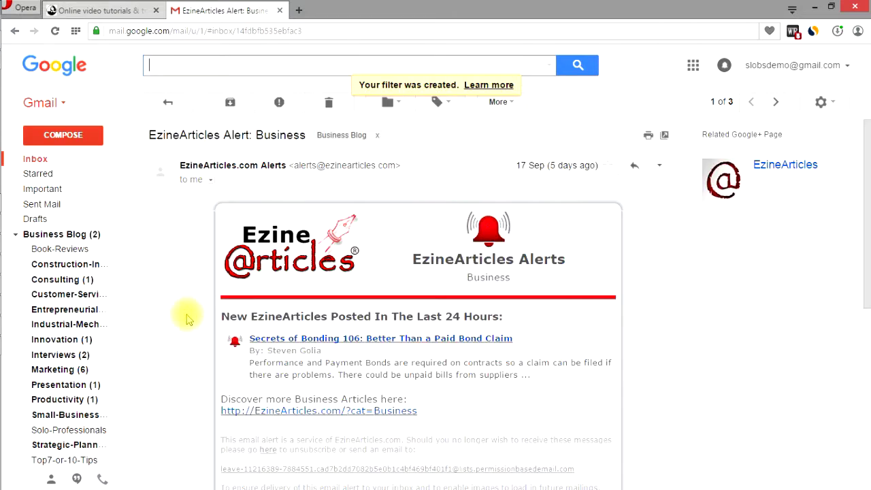
# Check the inbox and the messages under the Business Blog label, and look through the label list.
pyautogui.click(42, 162)
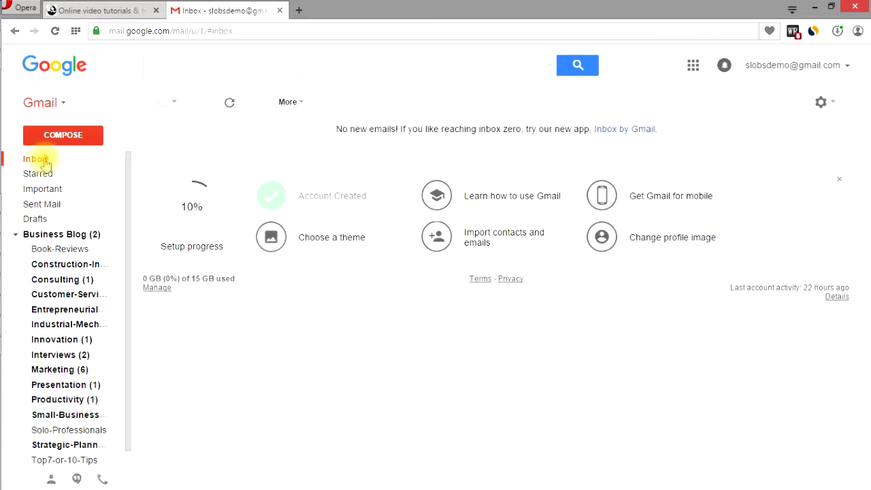
pyautogui.click(59, 234)
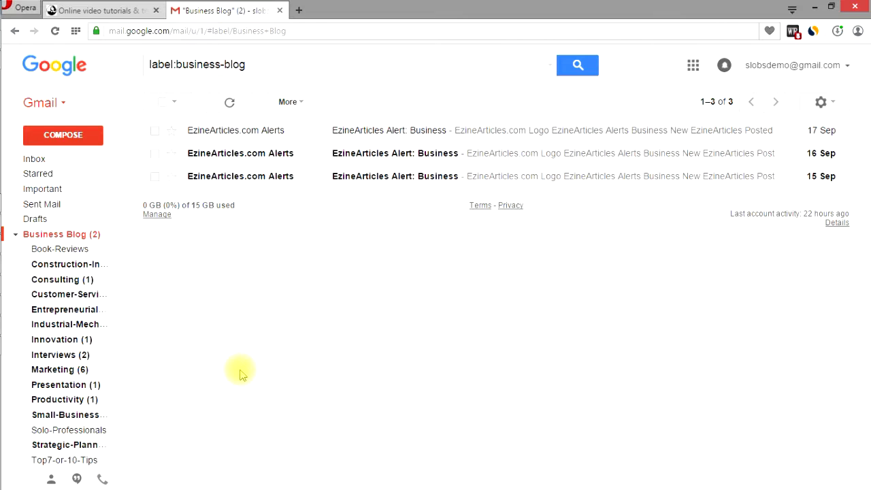
pyautogui.click(62, 156)
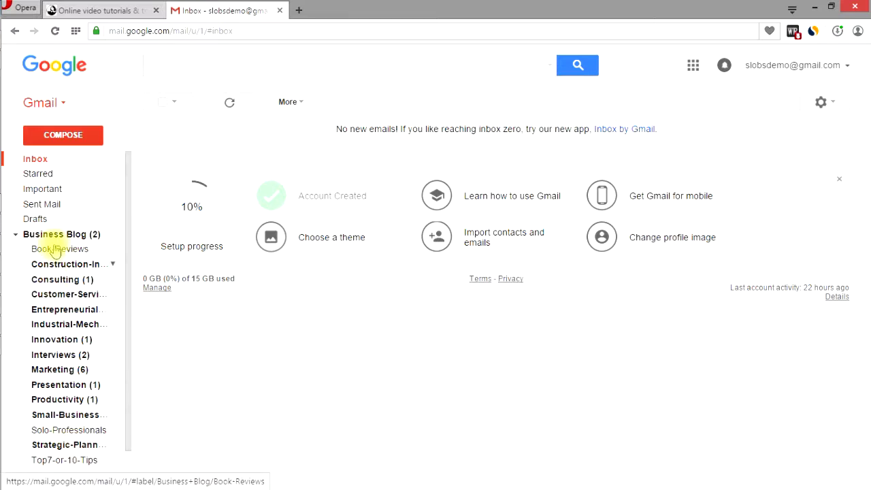
pyautogui.click(127, 386)
pyautogui.moveTo(127, 386); pyautogui.dragTo(136, 326)
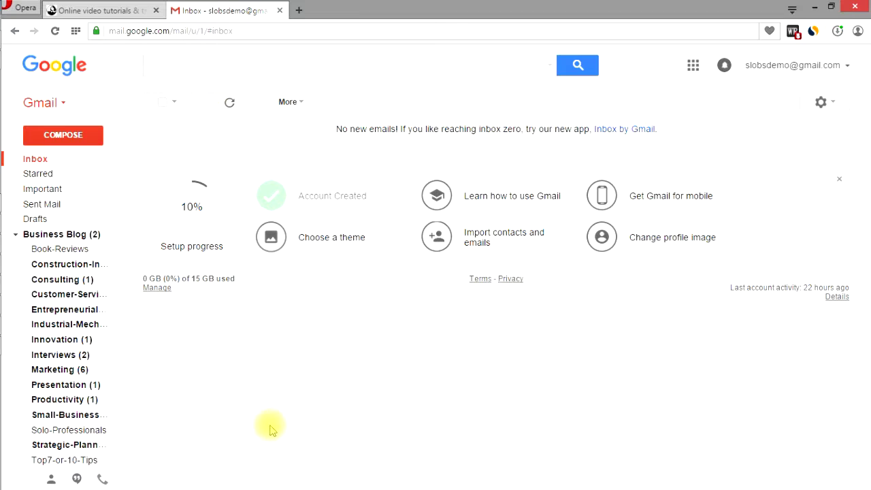
# Dismiss the inbox's setup progress panel and hide the Starred, Important, Sent Mail and Drafts system labels from the label list.
pyautogui.click(840, 181)
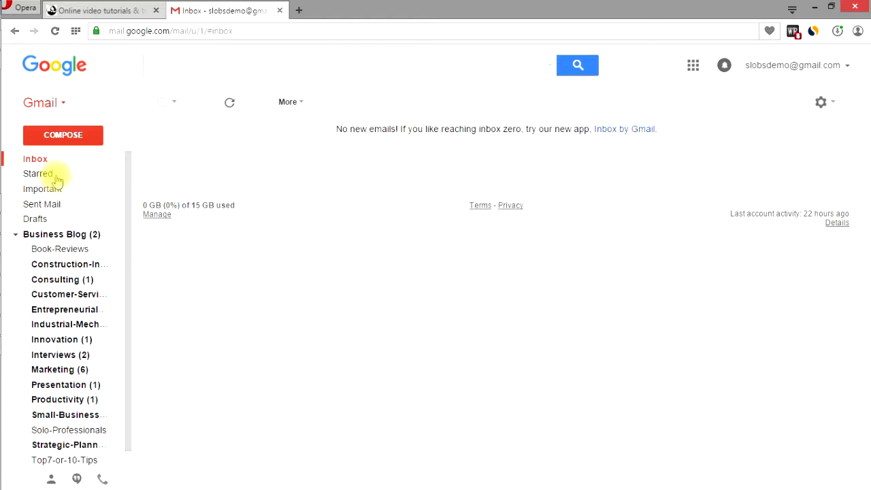
pyautogui.click(824, 107)
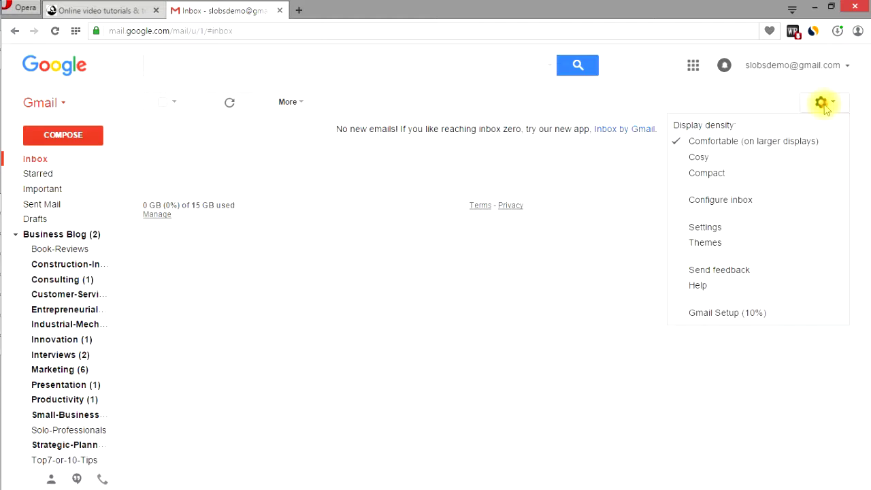
pyautogui.click(742, 226)
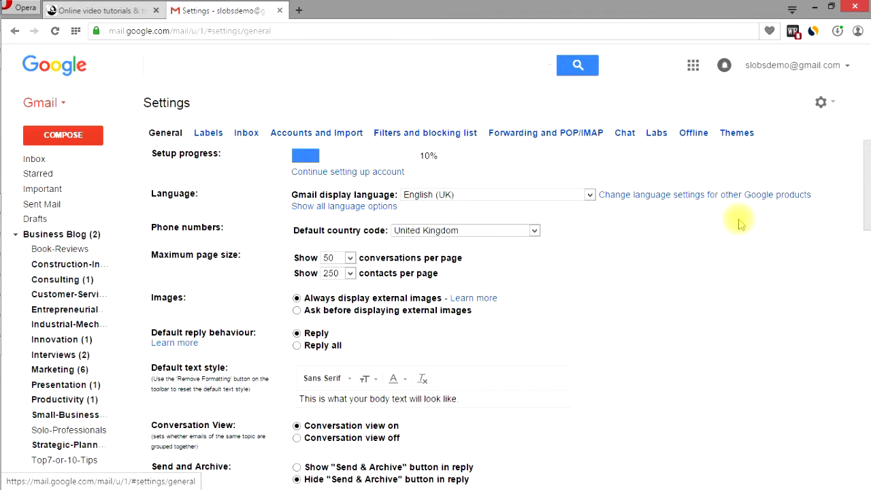
pyautogui.click(204, 134)
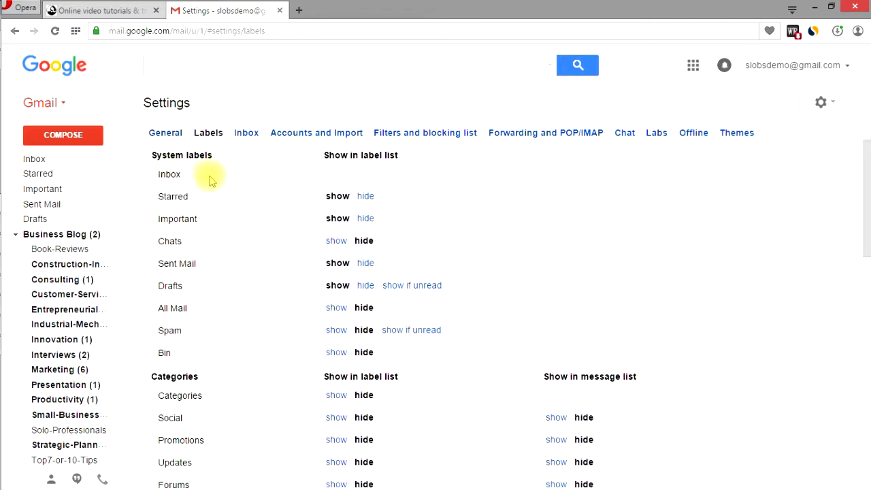
pyautogui.click(364, 196)
pyautogui.click(364, 218)
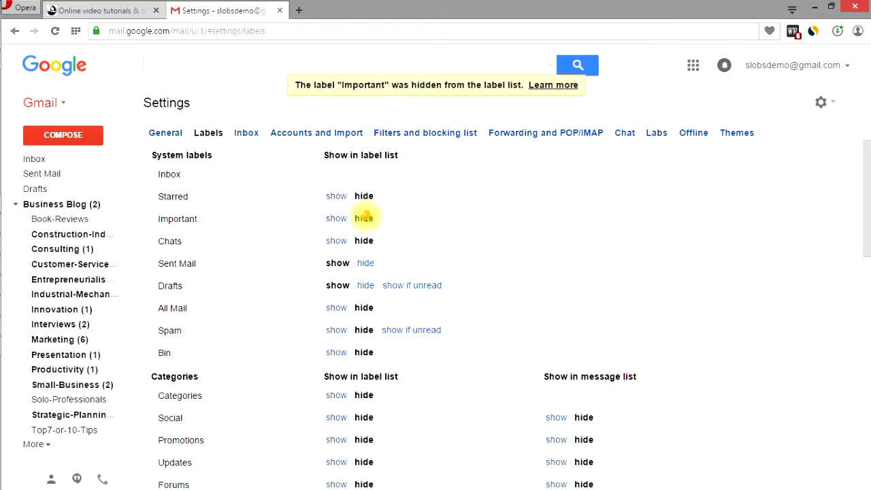
pyautogui.click(365, 263)
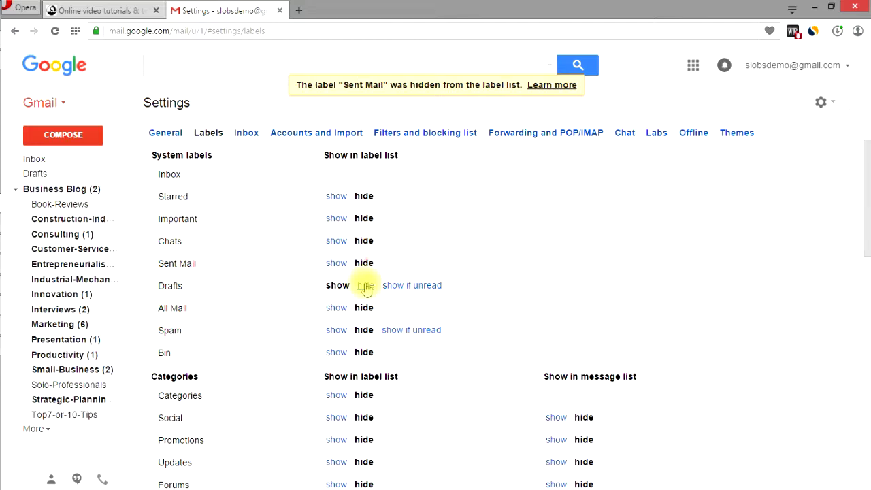
pyautogui.click(365, 286)
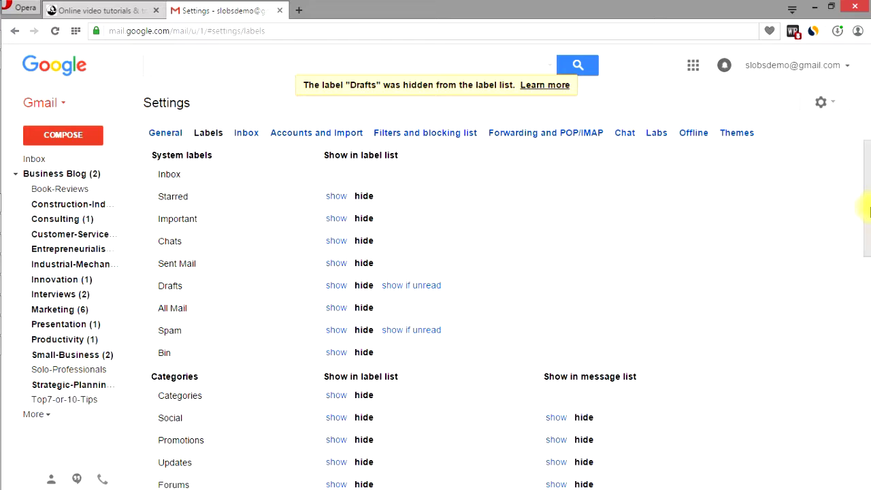
# Try the show, hide and show if unread options for Business Blog in the label list, finishing with hide.
pyautogui.moveTo(867, 208); pyautogui.dragTo(868, 318)
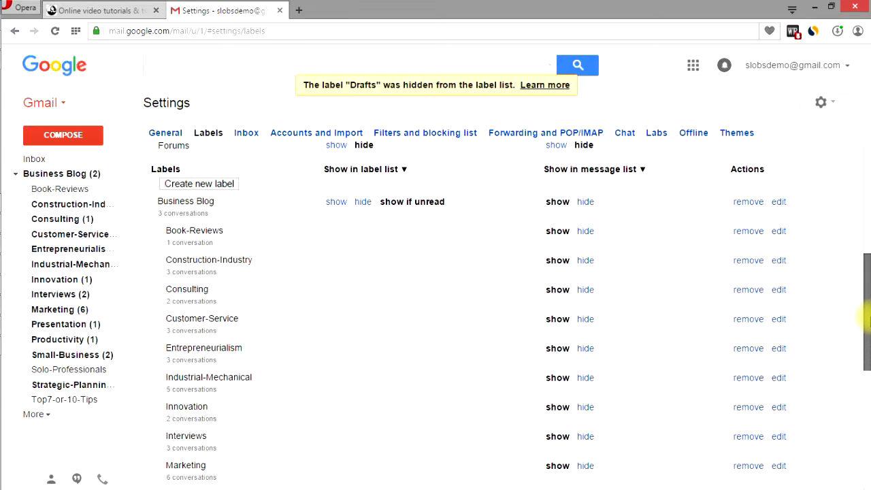
pyautogui.click(335, 204)
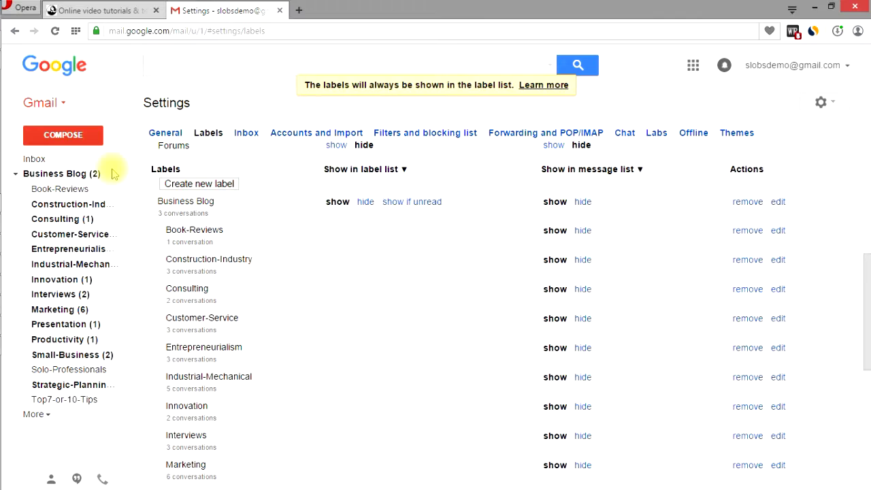
pyautogui.click(364, 204)
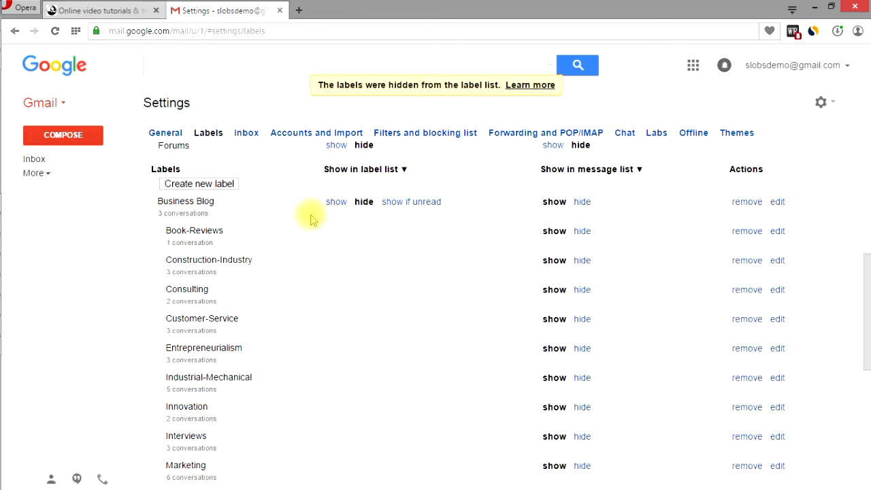
pyautogui.click(329, 203)
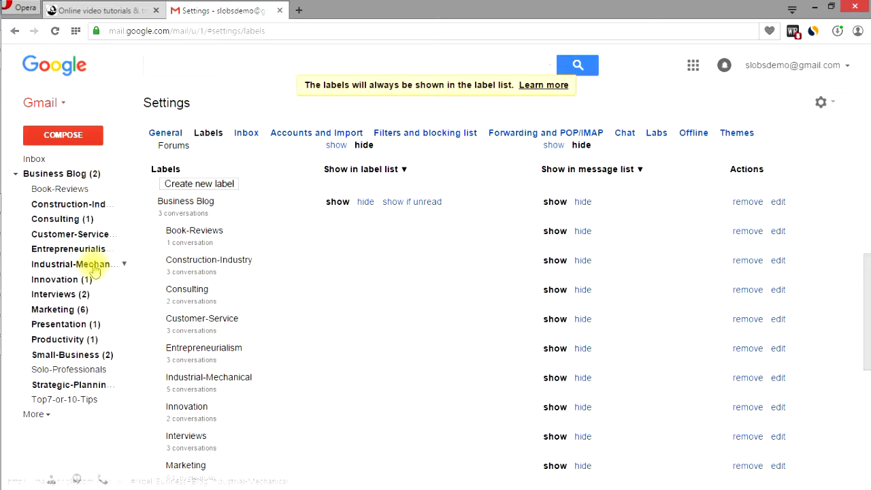
pyautogui.click(413, 203)
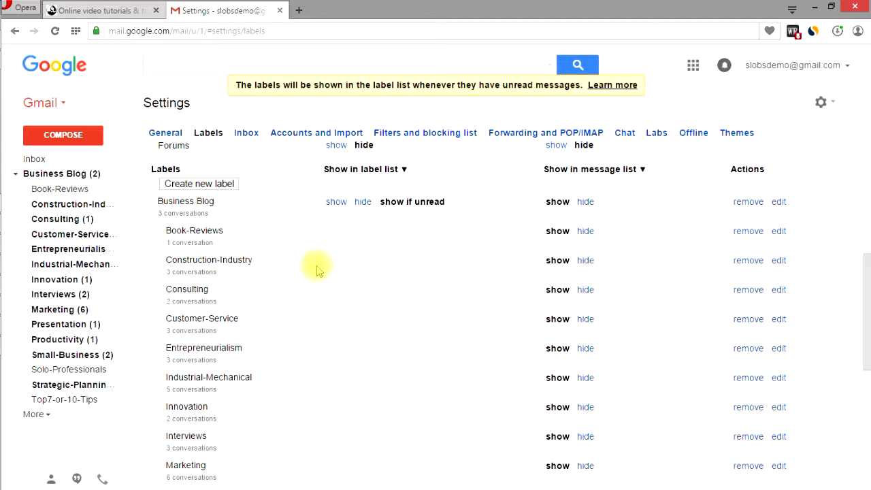
pyautogui.click(364, 203)
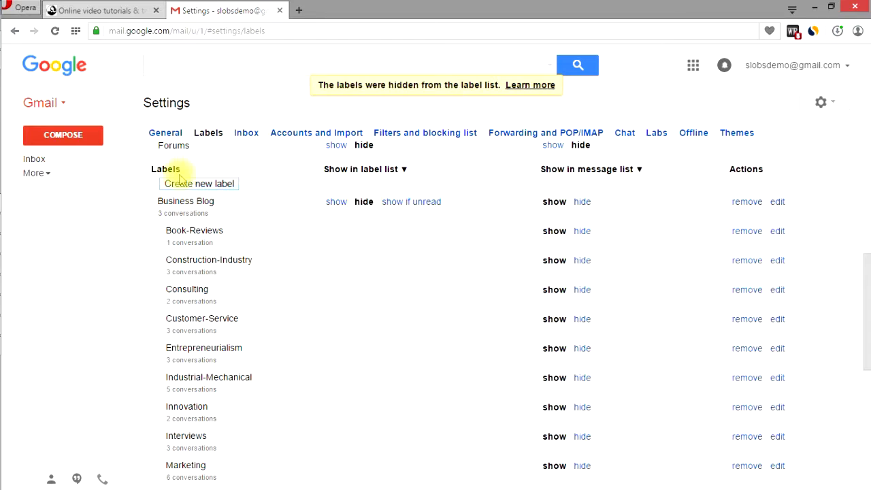
# Check the inbox, and return to the label settings to set Business Blog to show if unread in the label list.
pyautogui.click(31, 160)
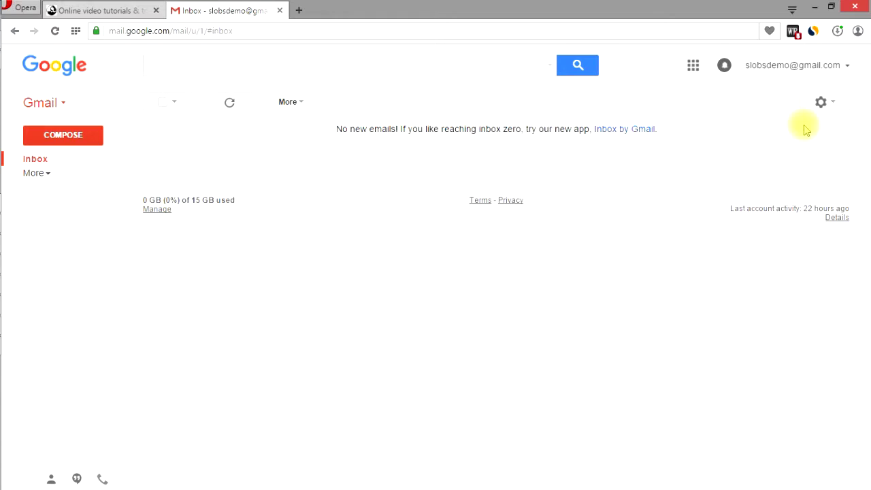
pyautogui.click(821, 102)
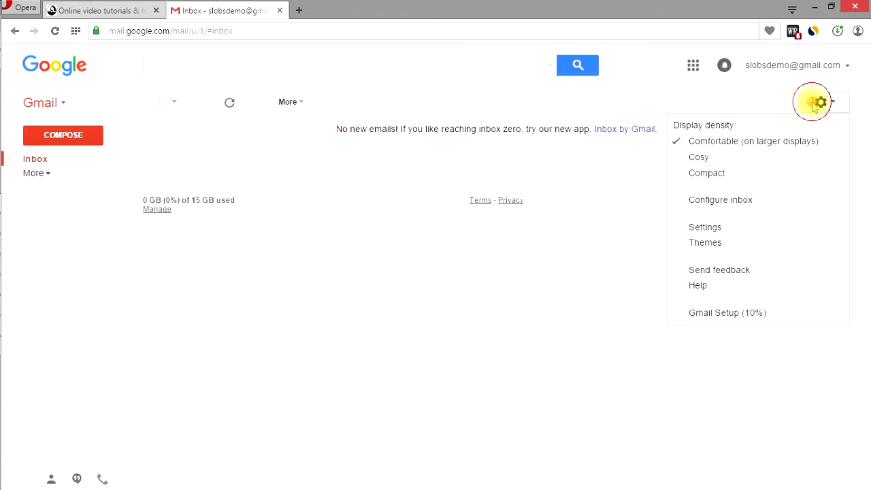
pyautogui.click(741, 225)
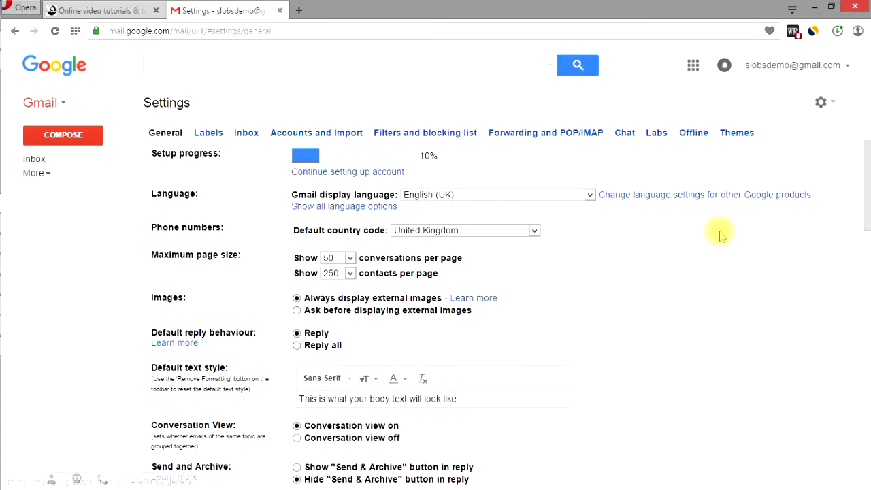
pyautogui.click(204, 134)
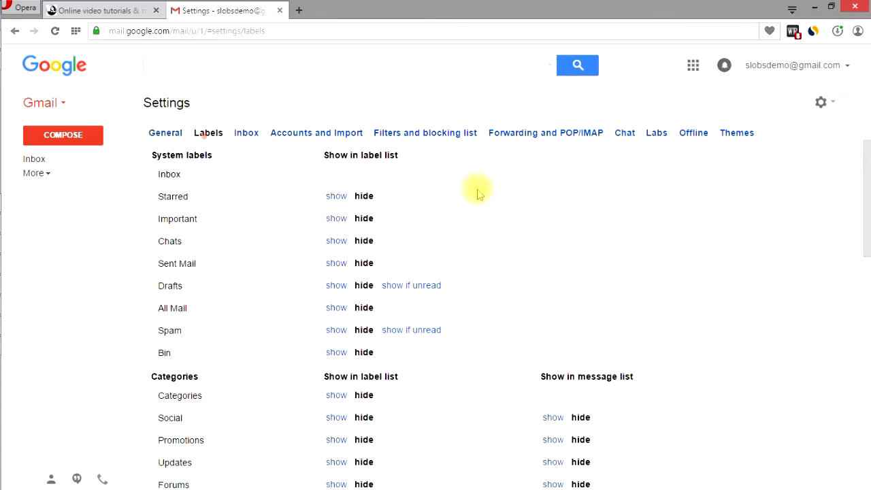
pyautogui.moveTo(870, 181); pyautogui.dragTo(861, 301)
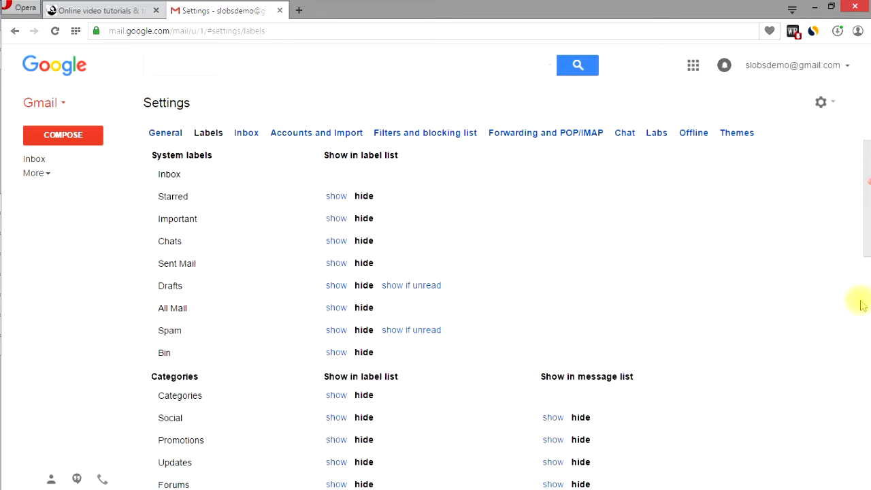
pyautogui.moveTo(862, 230); pyautogui.dragTo(864, 359)
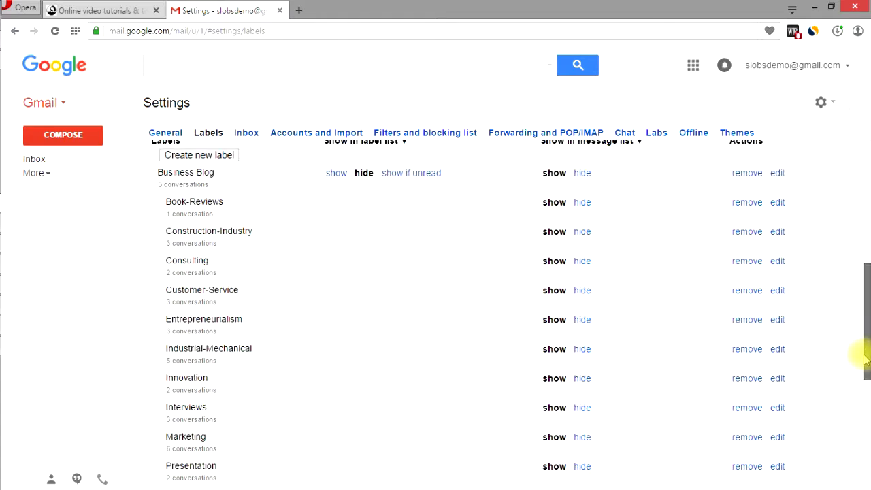
pyautogui.click(423, 177)
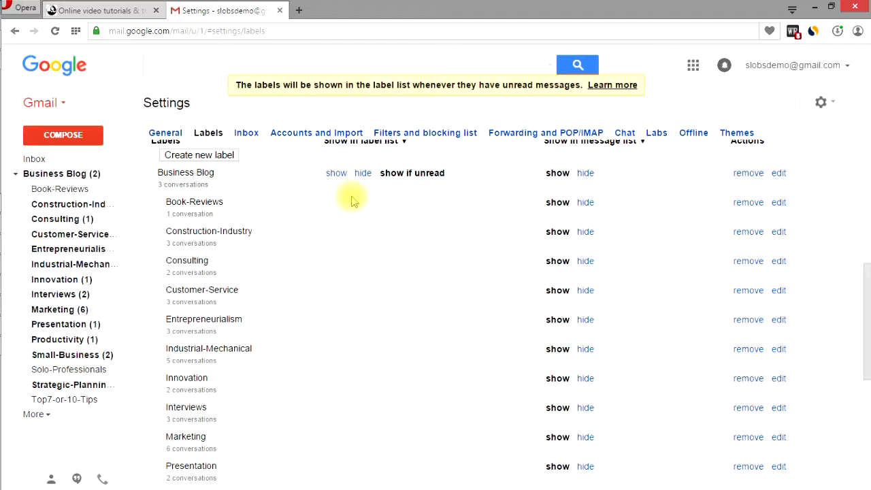